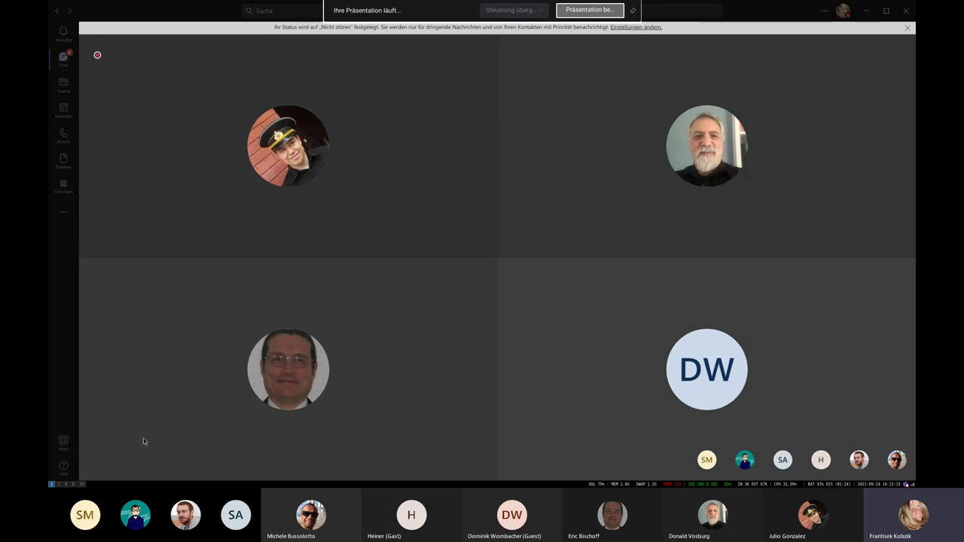
# Switch from the meeting to the SUSE Manager system overview and check the system type of minion-1.tf.local
pyautogui.press('super+2')
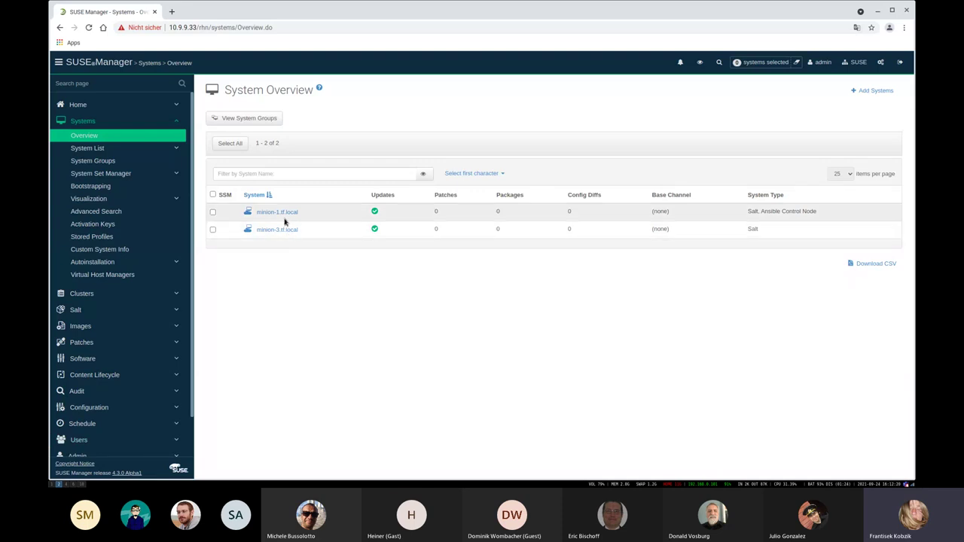
pyautogui.hotkey('alt', 'Tab')
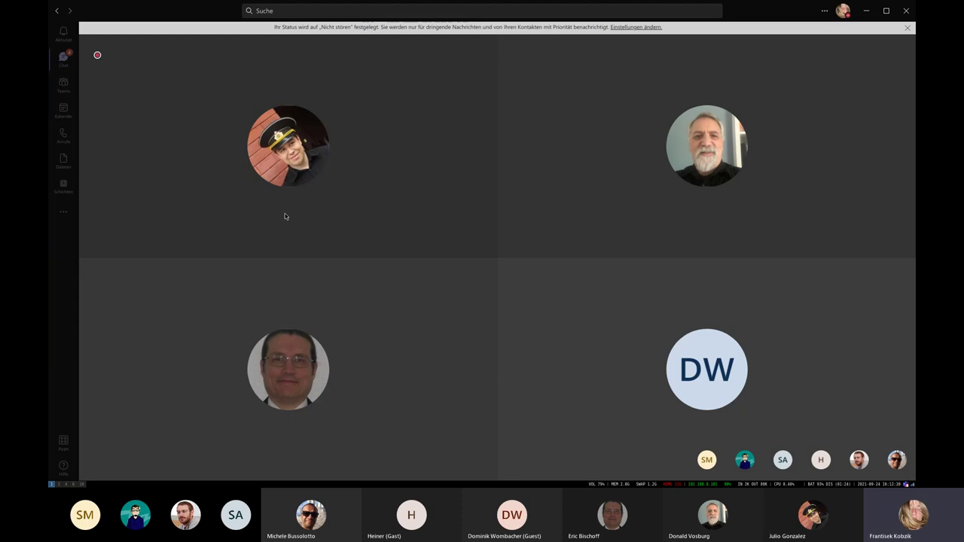
pyautogui.hotkey('alt', 'Tab')
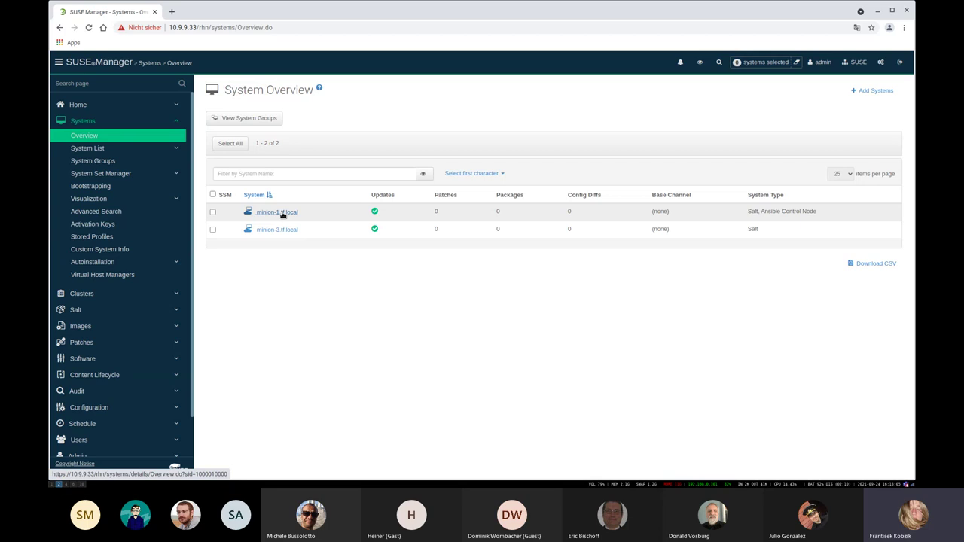
pyautogui.moveTo(748, 212); pyautogui.dragTo(852, 210)
pyautogui.tripleClick(796, 211)
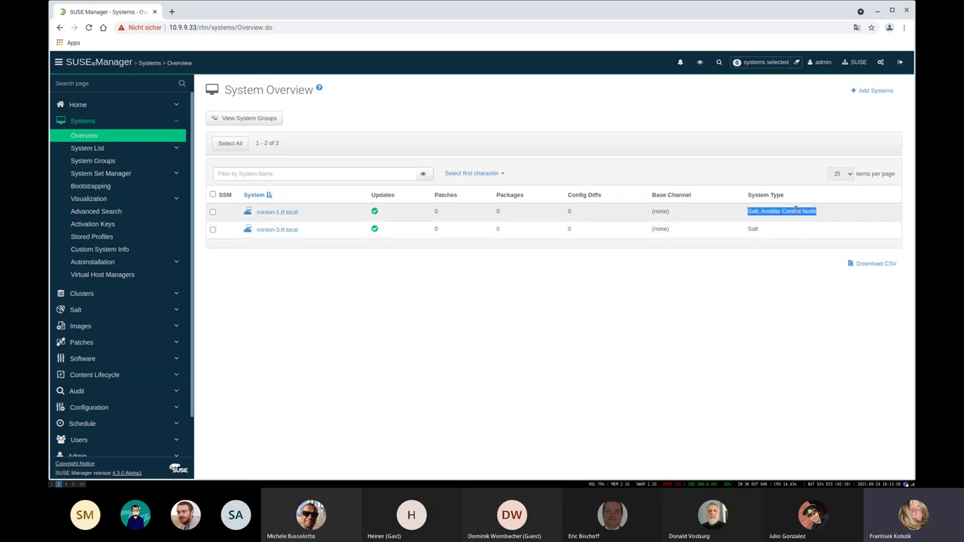
pyautogui.click(727, 218)
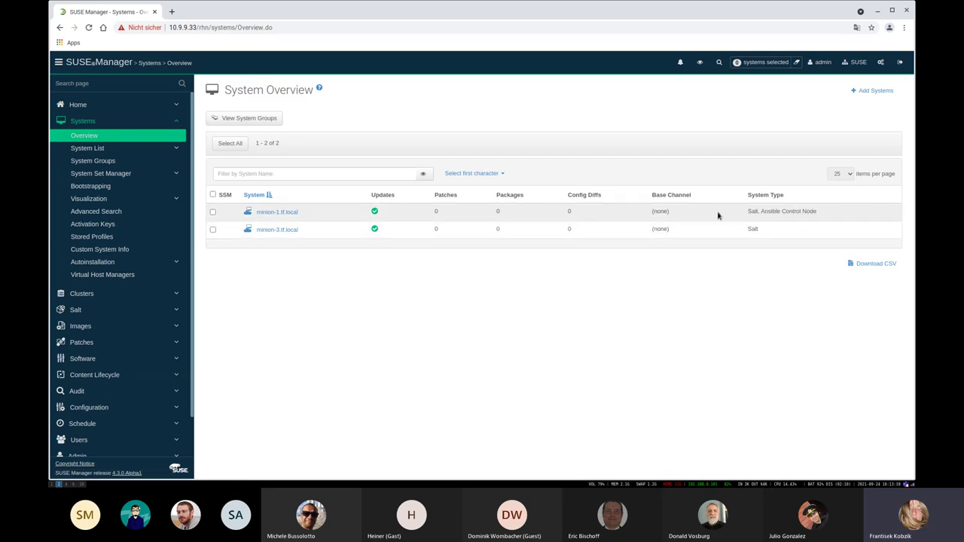
# Open the Ansible control node configuration of minion-1.tf.local and examine the configured inventory file path
pyautogui.click(292, 214)
pyautogui.click(544, 113)
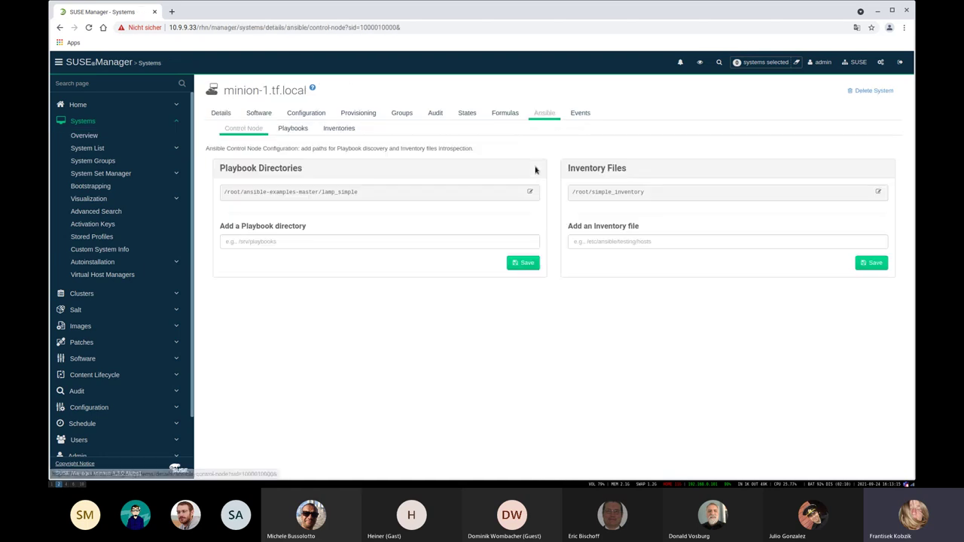
pyautogui.click(656, 196)
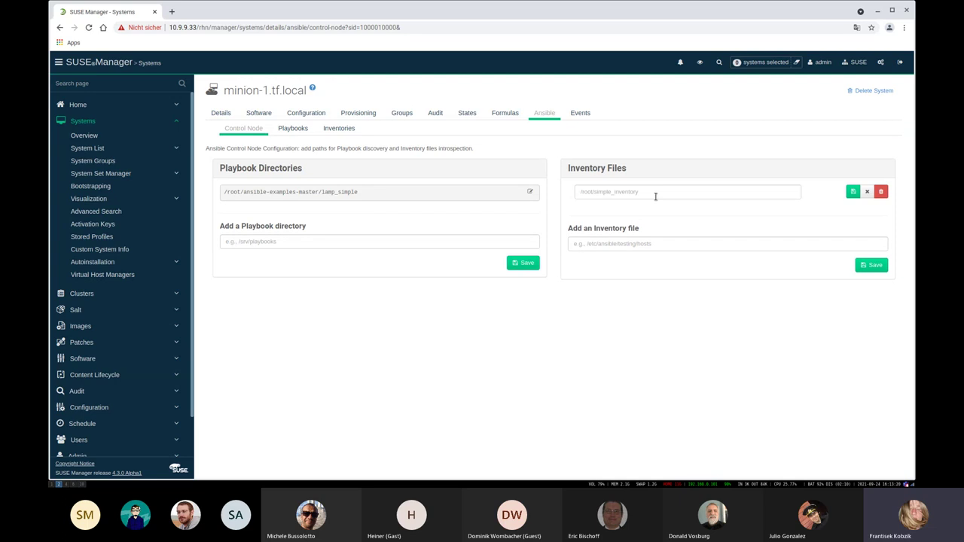
# From minion-1's simple_inventory, bootstrap the unknown host minion-2.tf.local using Ansible control node authentication
pyautogui.click(341, 130)
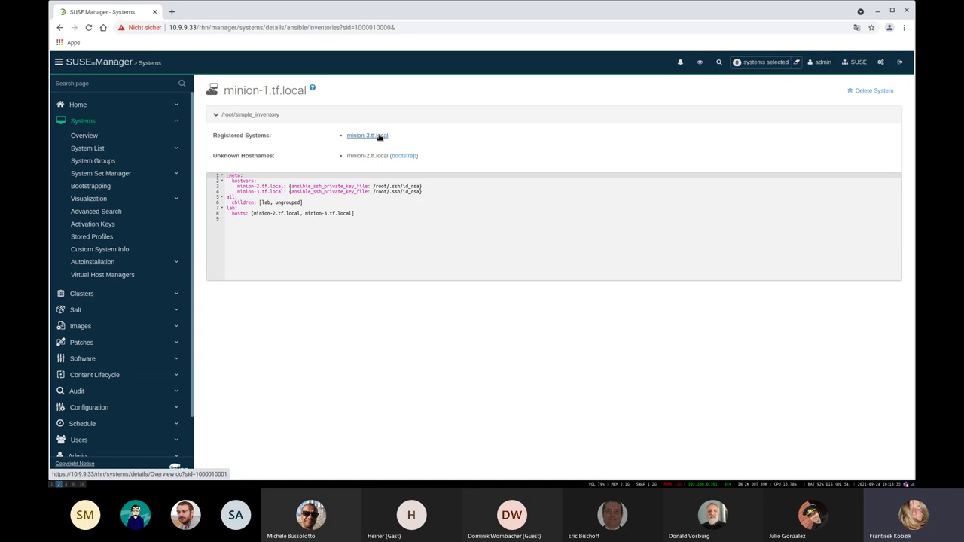
pyautogui.moveTo(357, 156); pyautogui.dragTo(367, 157)
pyautogui.click(367, 157)
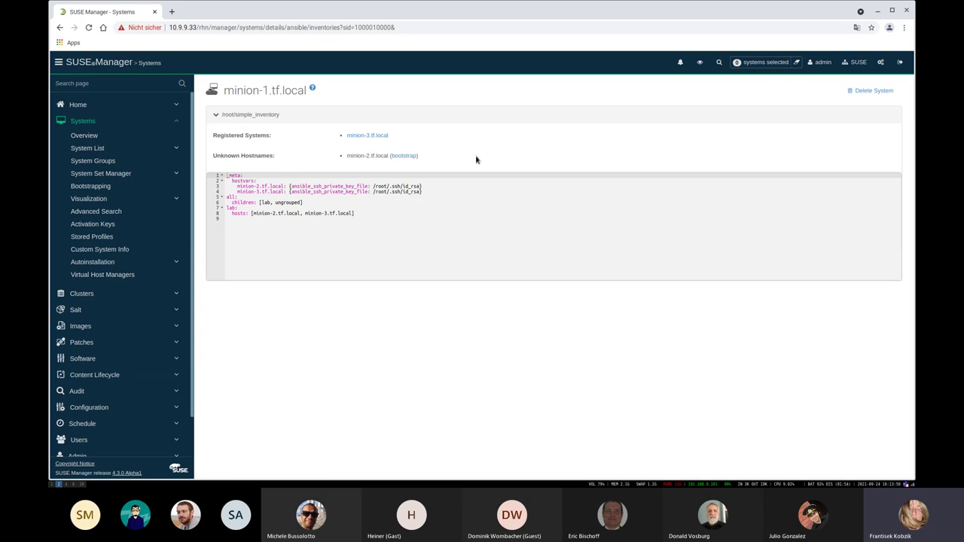
pyautogui.click(401, 156)
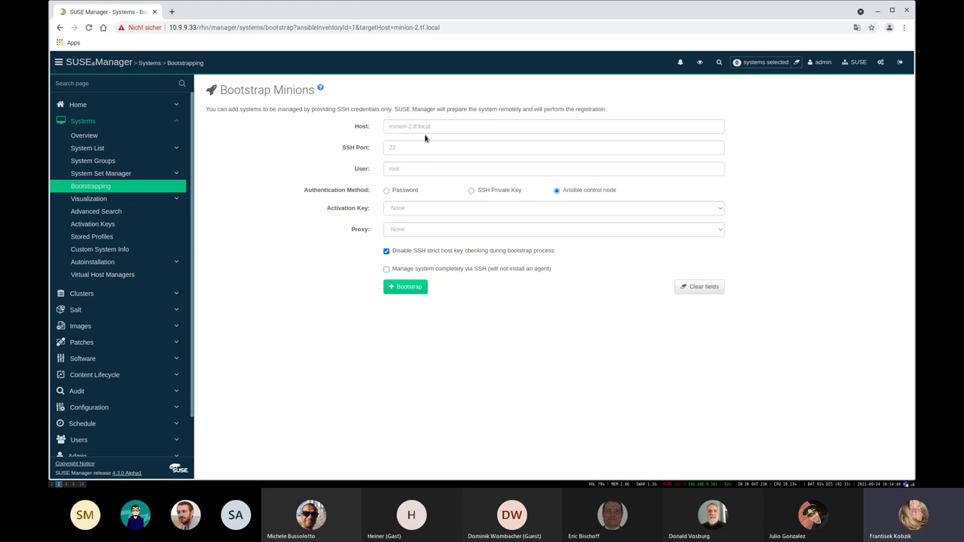
pyautogui.click(411, 290)
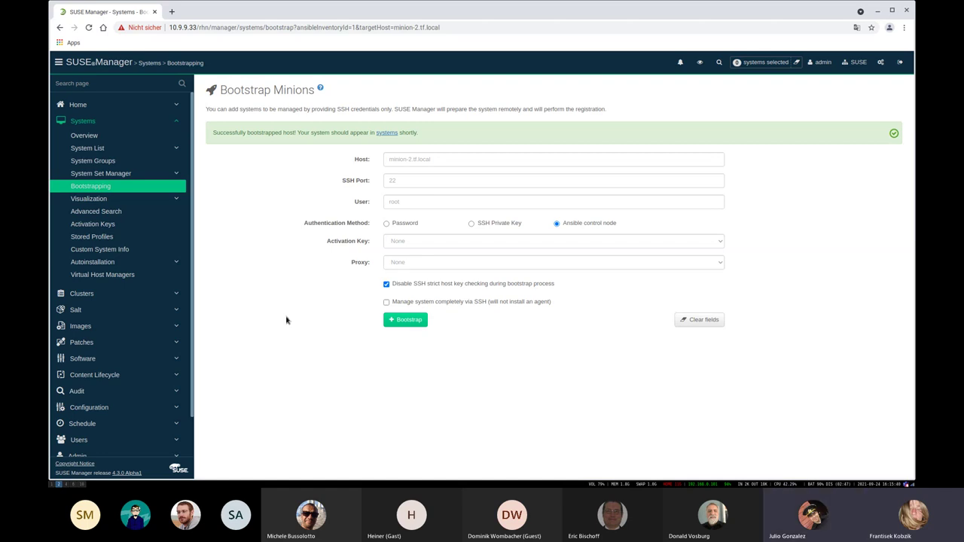
# Open minion-2.tf.local from the list of all systems and review its details and software packages
pyautogui.click(385, 133)
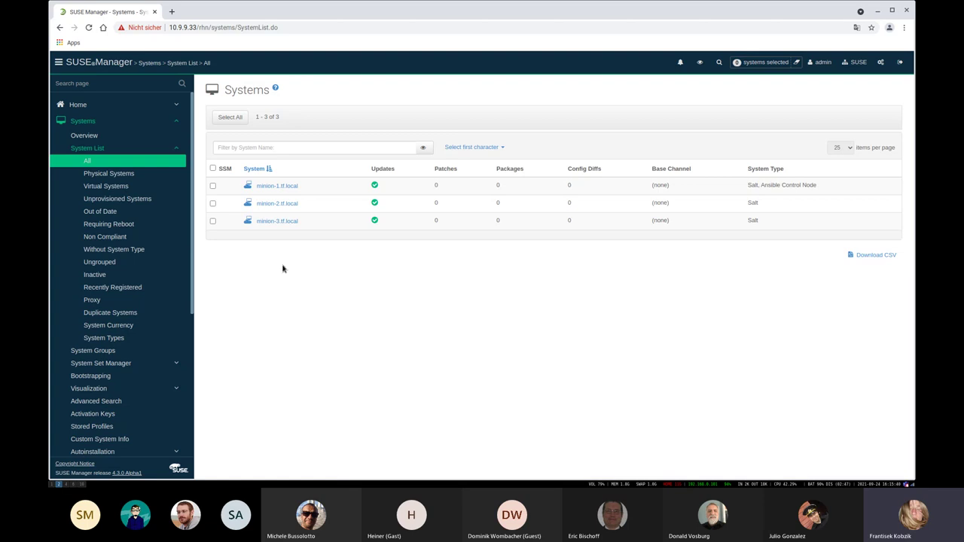
pyautogui.click(287, 204)
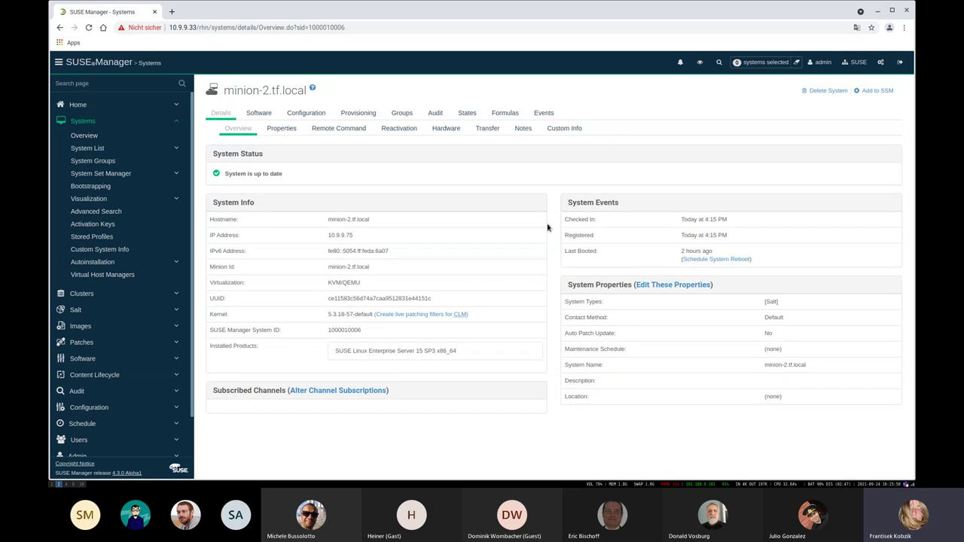
pyautogui.click(259, 113)
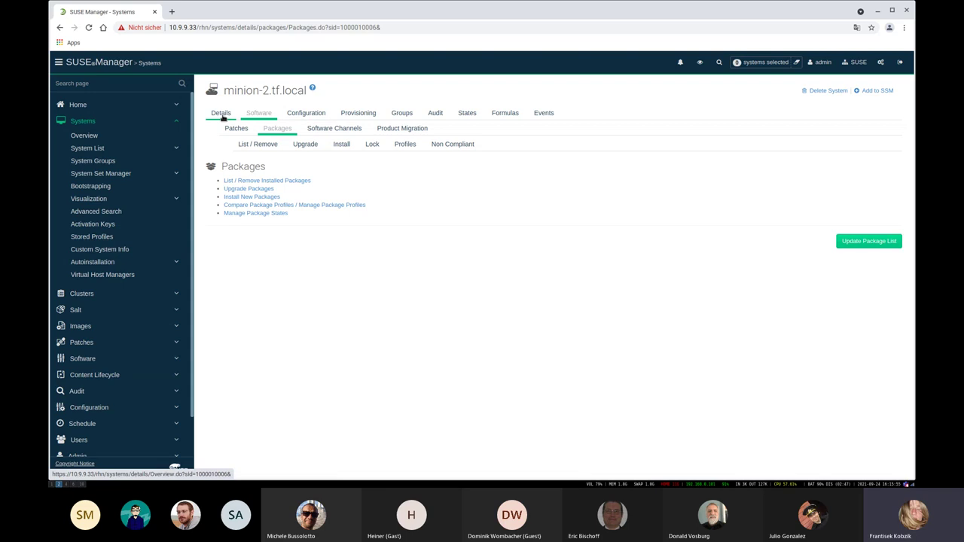
pyautogui.click(222, 114)
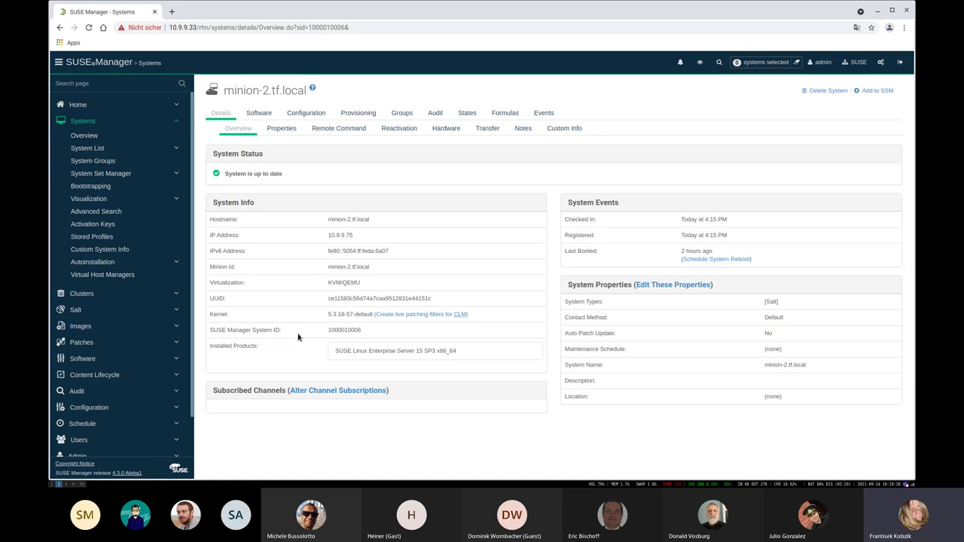
# Open the bootstrapping form and choose 1-DEFAULT as the activation key
pyautogui.click(95, 188)
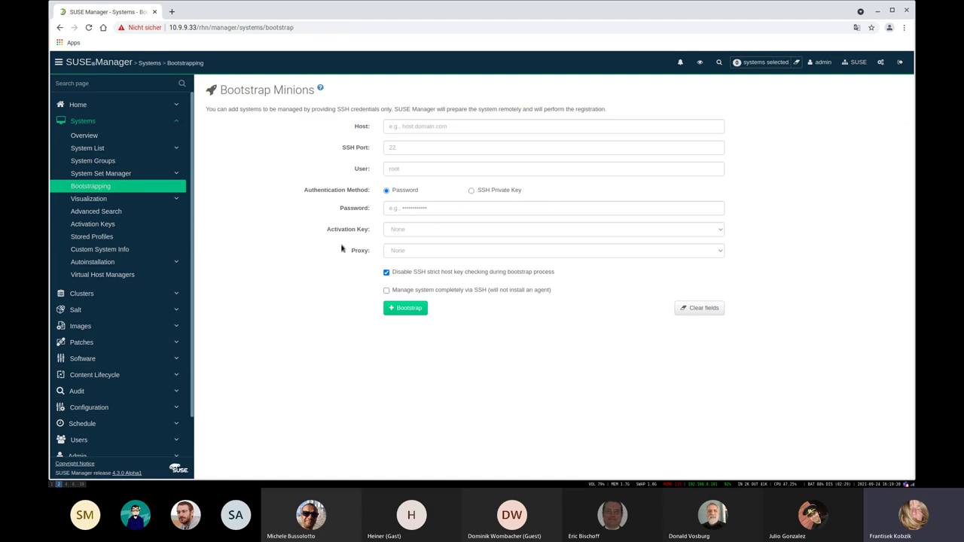
pyautogui.click(413, 233)
pyautogui.click(413, 232)
pyautogui.click(419, 234)
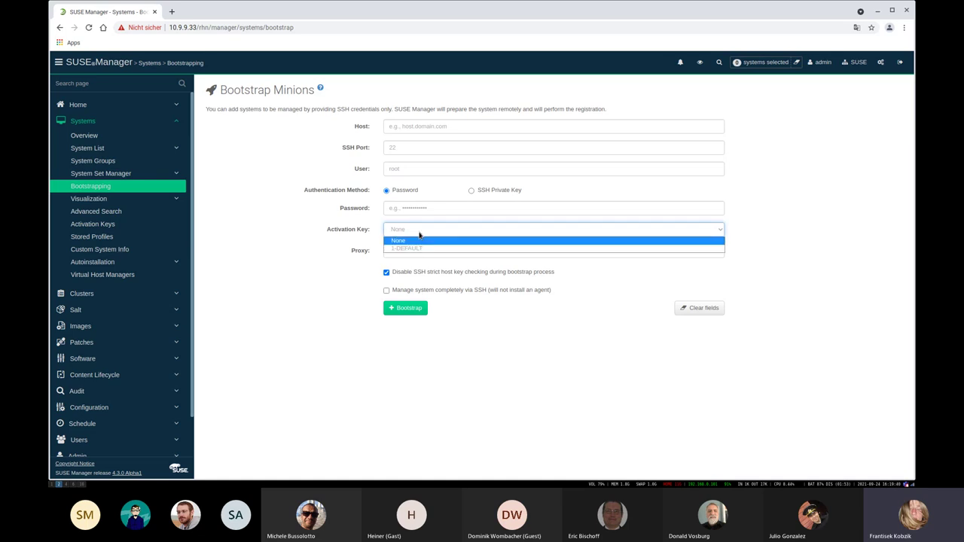
pyautogui.click(408, 246)
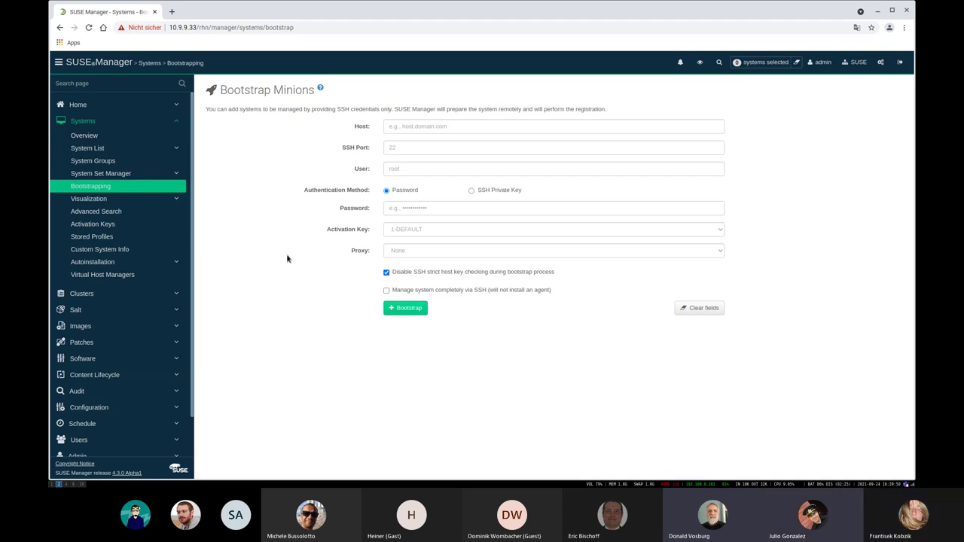
# Switch to the Teams meeting, show its participants, and return to the SUSE Manager bootstrapping form
pyautogui.press('super+1')
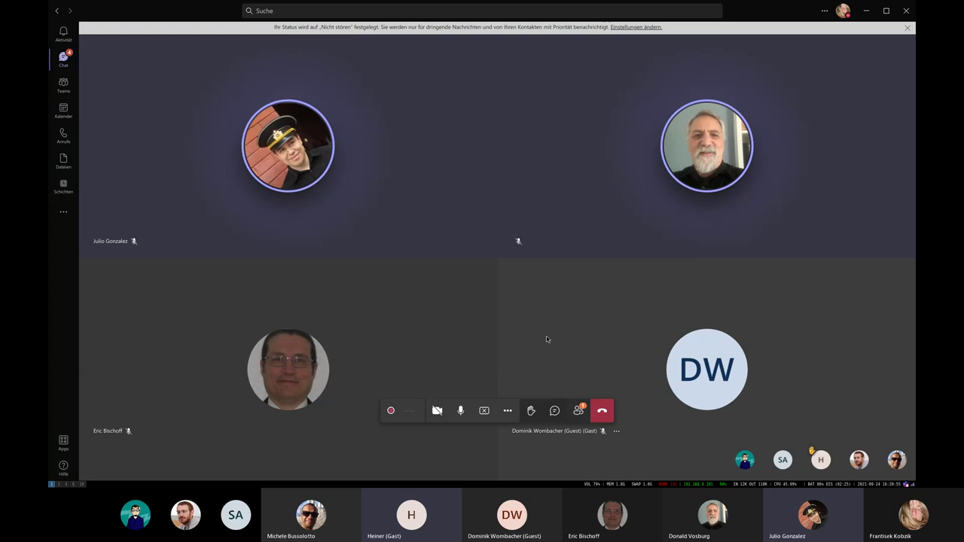
pyautogui.press('super+2')
pyautogui.press('super+1')
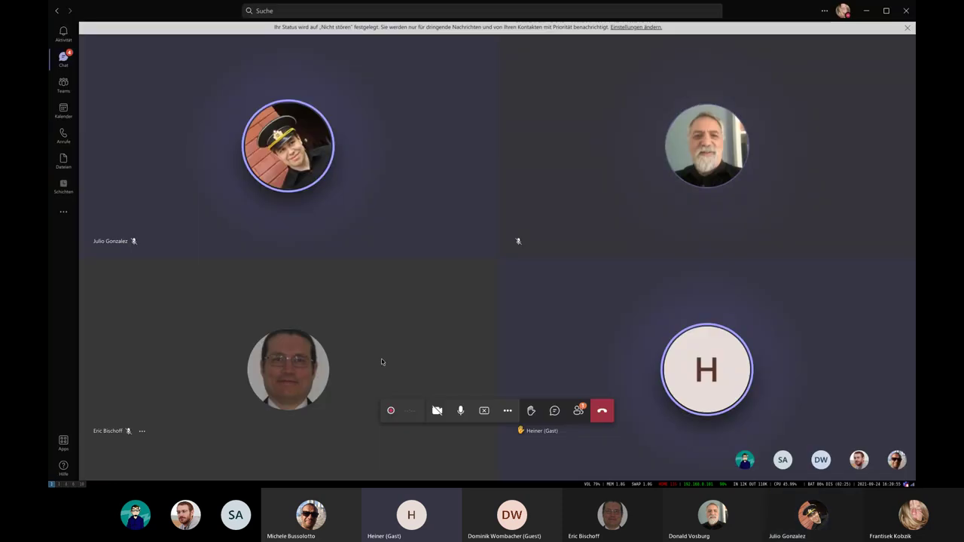
pyautogui.click(578, 411)
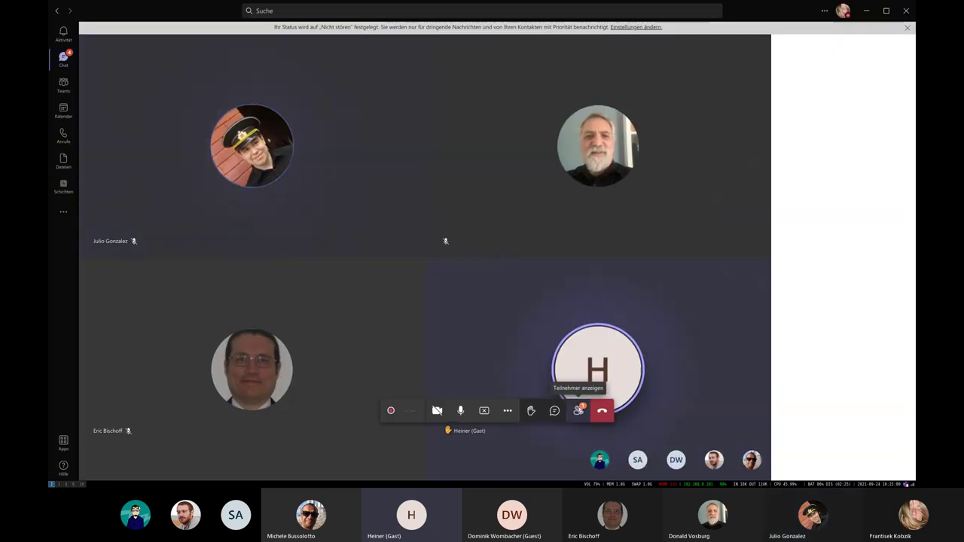
pyautogui.press('super+2')
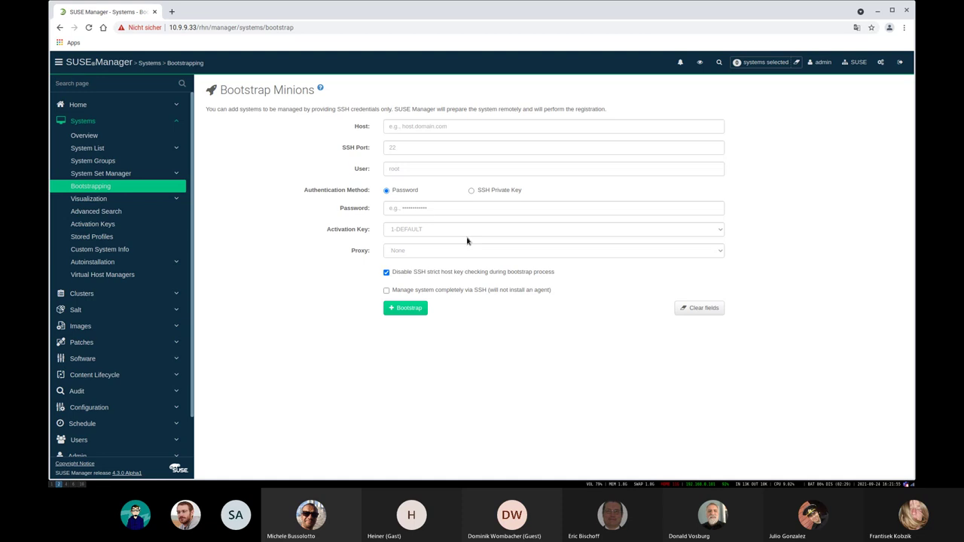
pyautogui.hotkey('alt', 'Tab')
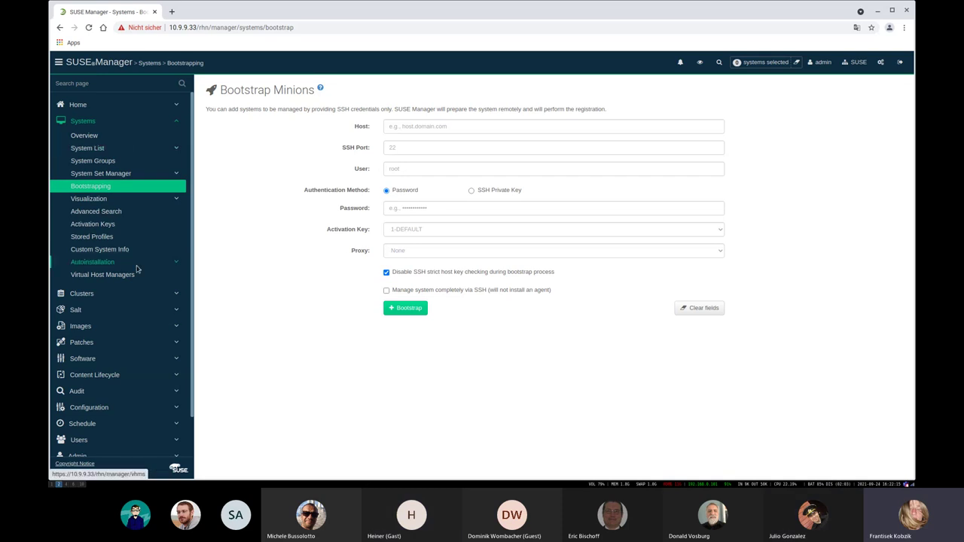
# Open the Ansible inventories of minion-1.tf.local and expand /root/simple_inventory to check its registered systems
pyautogui.click(81, 133)
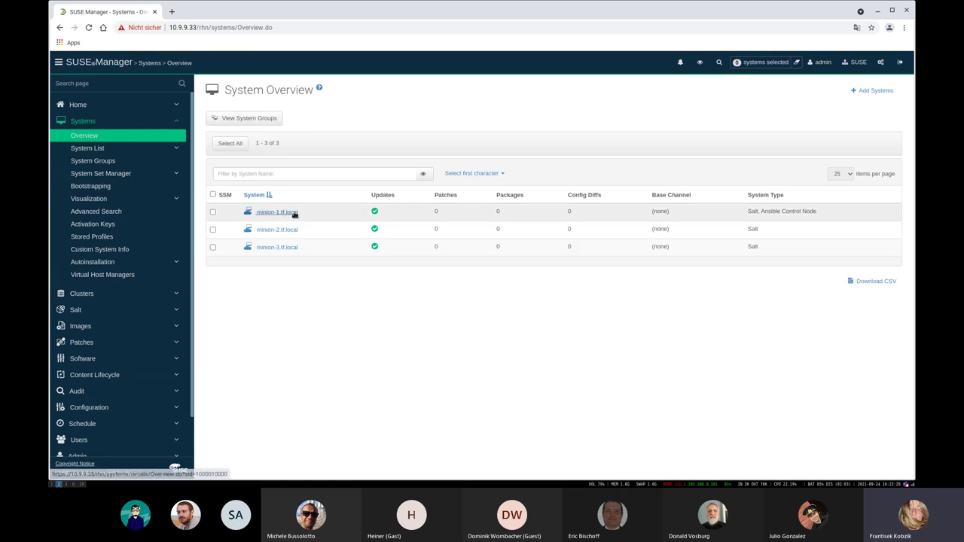
pyautogui.click(278, 213)
pyautogui.click(545, 113)
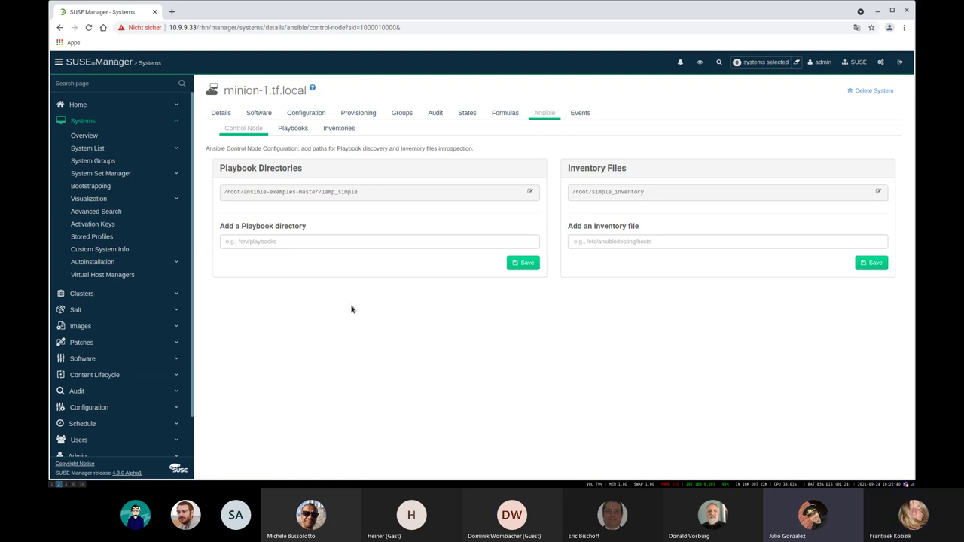
pyautogui.click(346, 131)
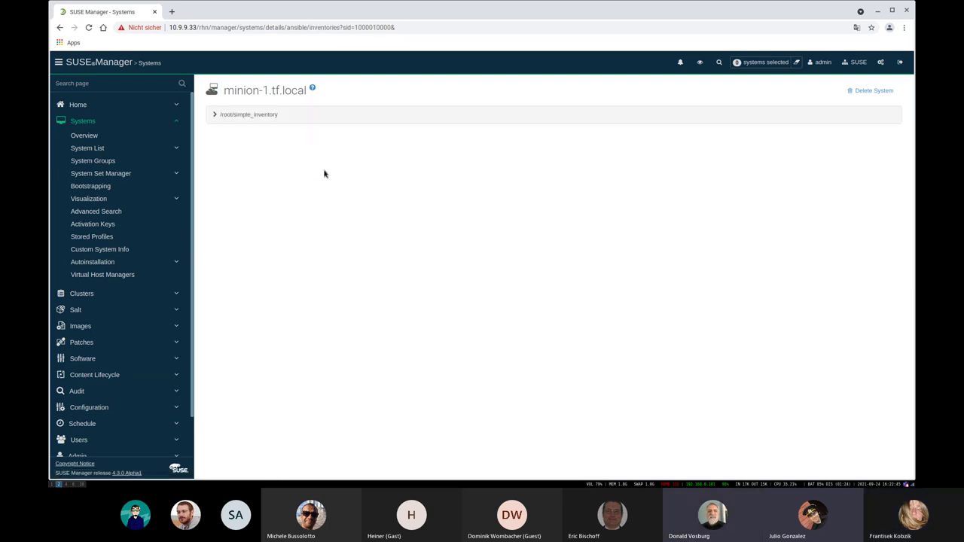
pyautogui.click(249, 119)
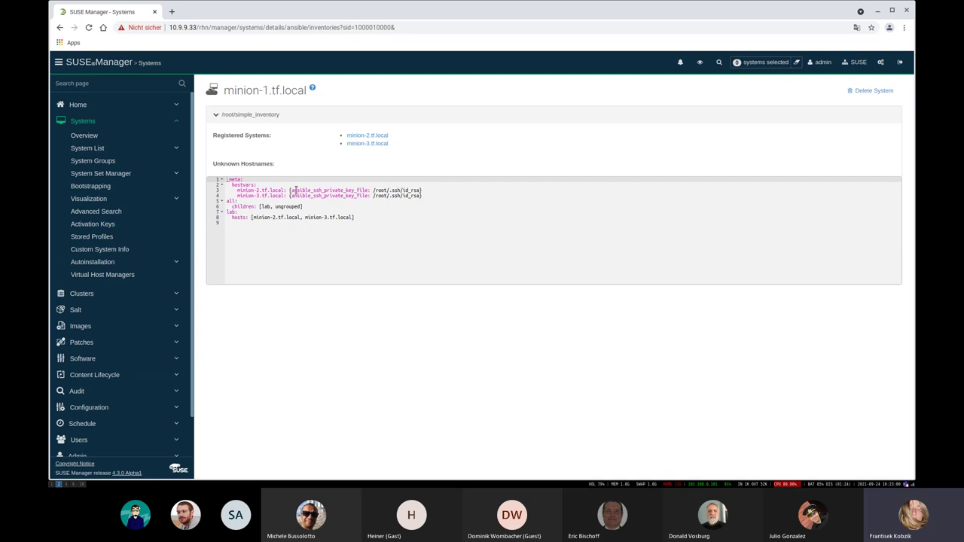
# Examine the ansible_ssh_private_key_file entries for minion-2.tf.local and minion-3.tf.local in the inventory's hostvars
pyautogui.moveTo(291, 190)
pyautogui.mouseDown()
pyautogui.moveTo(419, 191)
pyautogui.moveTo(291, 195)
pyautogui.mouseUp()
pyautogui.click(416, 195)
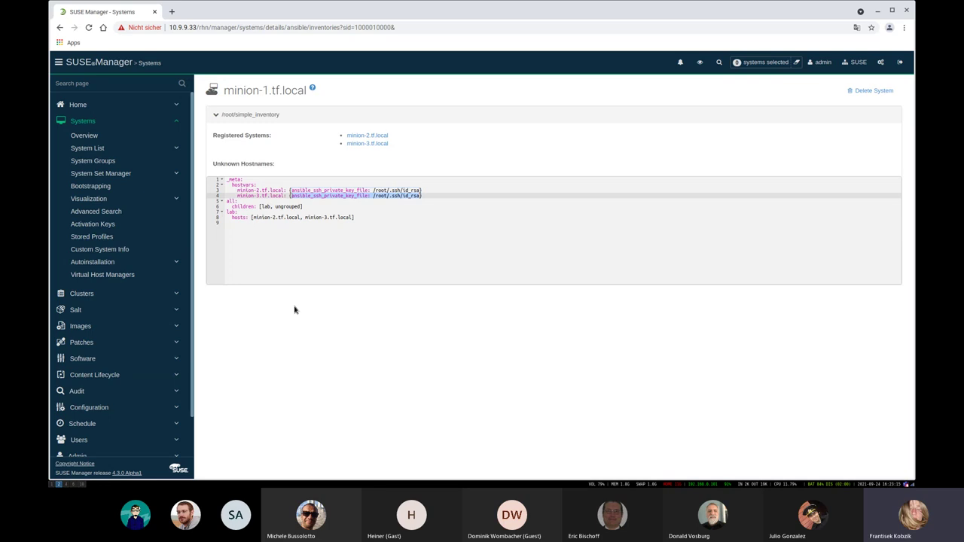
pyautogui.moveTo(252, 191)
pyautogui.mouseDown()
pyautogui.moveTo(267, 191)
pyautogui.moveTo(242, 190)
pyautogui.mouseUp()
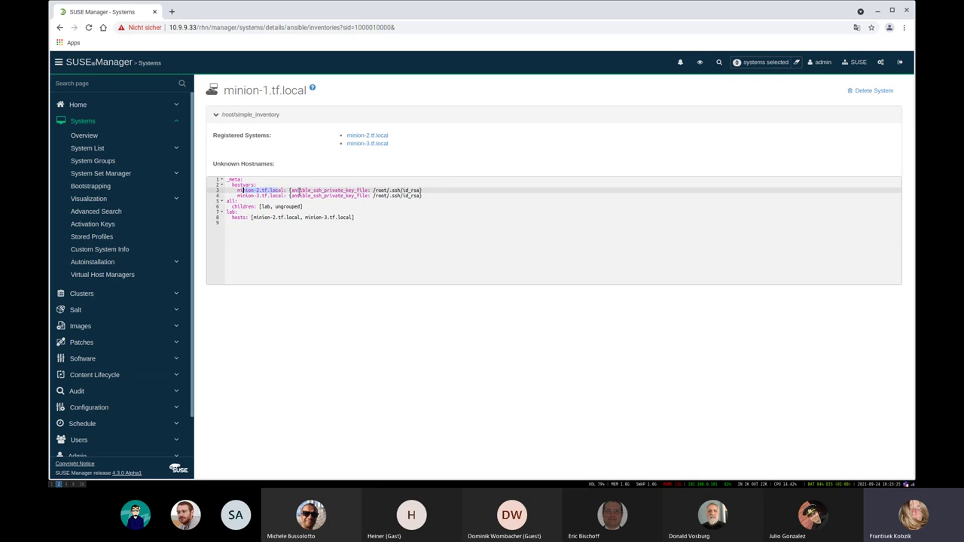
pyautogui.moveTo(289, 191); pyautogui.dragTo(420, 195)
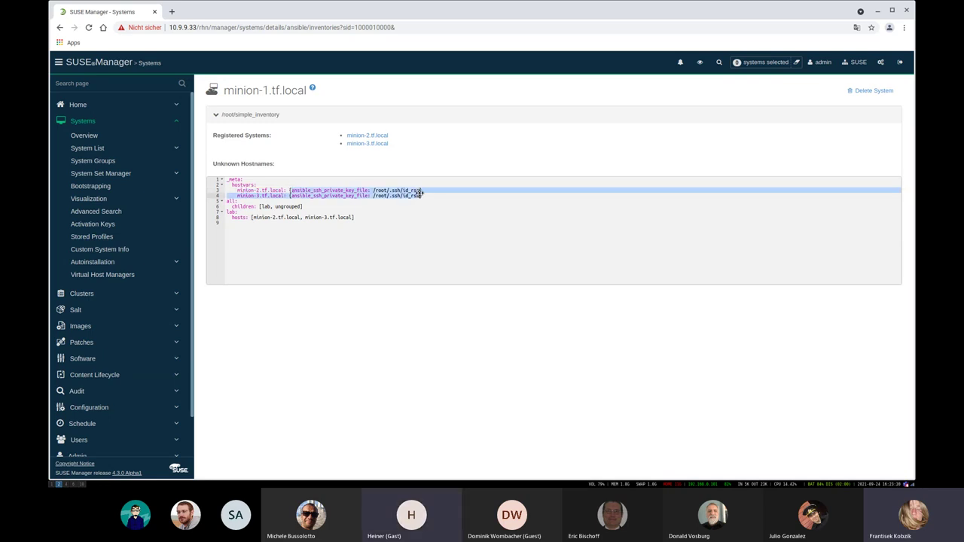
pyautogui.click(420, 191)
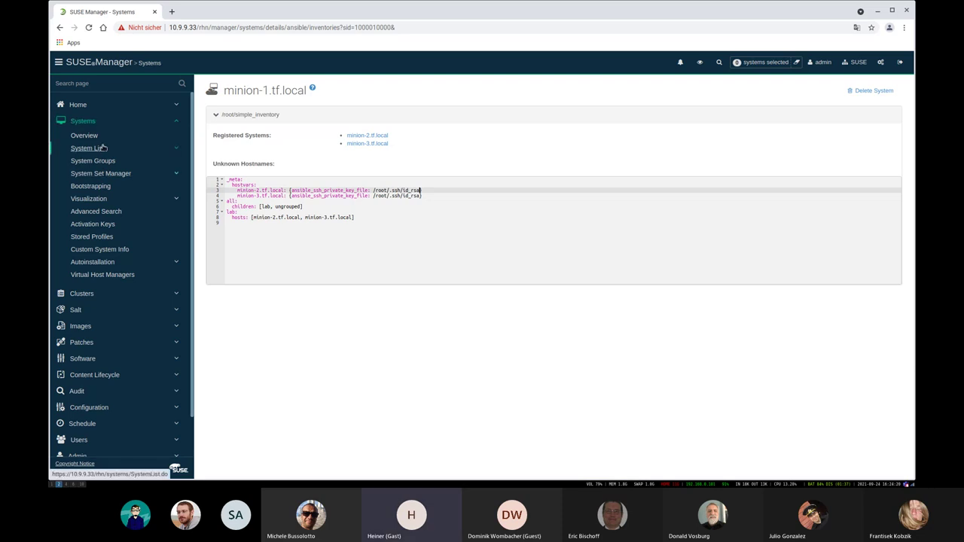
# Look at the blank bootstrapping form, then reopen /root/simple_inventory and highlight the minion-2.tf.local host entry
pyautogui.click(104, 186)
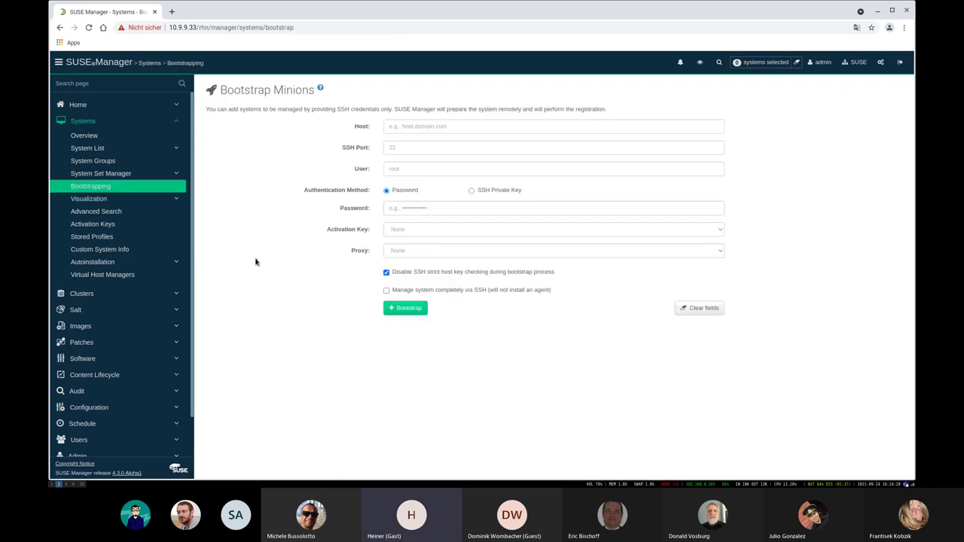
pyautogui.click(59, 27)
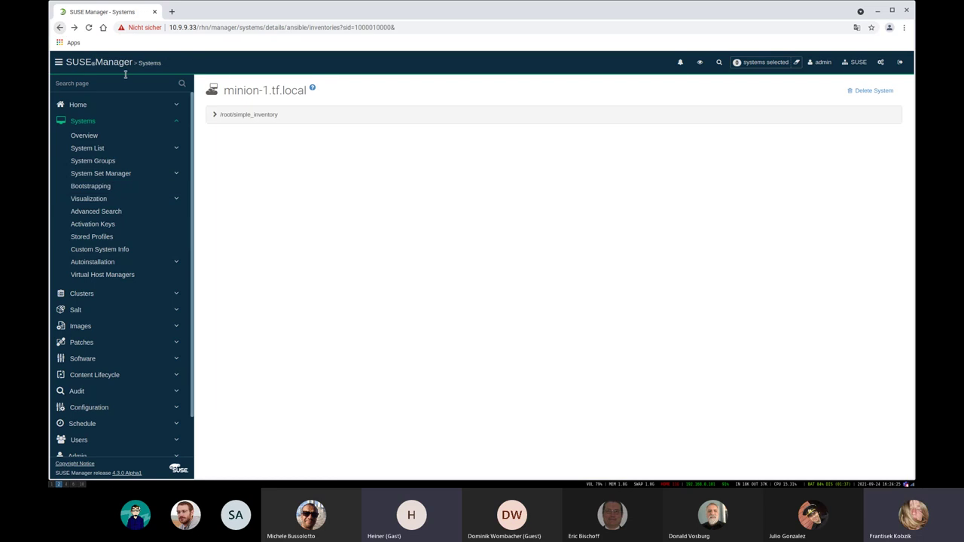
pyautogui.click(245, 114)
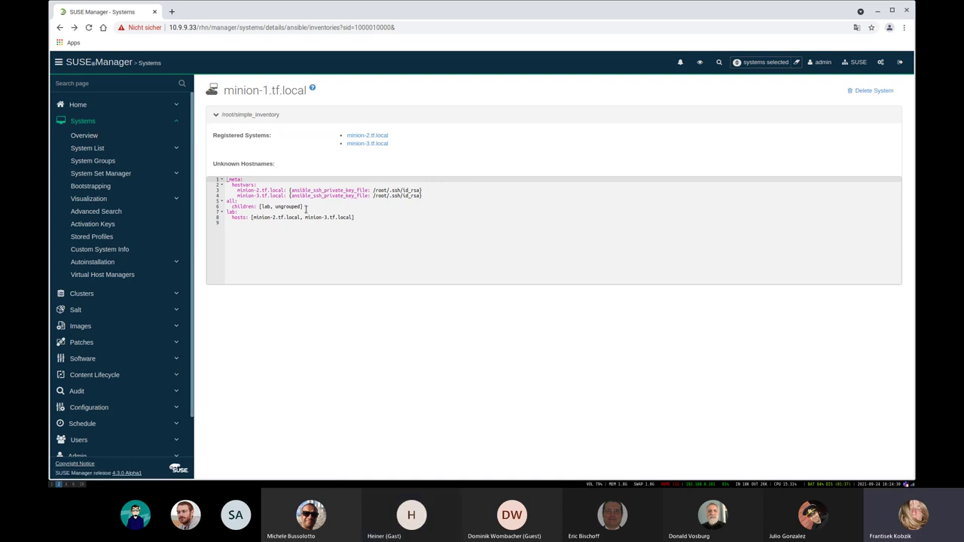
pyautogui.moveTo(287, 190)
pyautogui.mouseDown()
pyautogui.moveTo(236, 193)
pyautogui.moveTo(286, 190)
pyautogui.mouseUp()
pyautogui.click(238, 197)
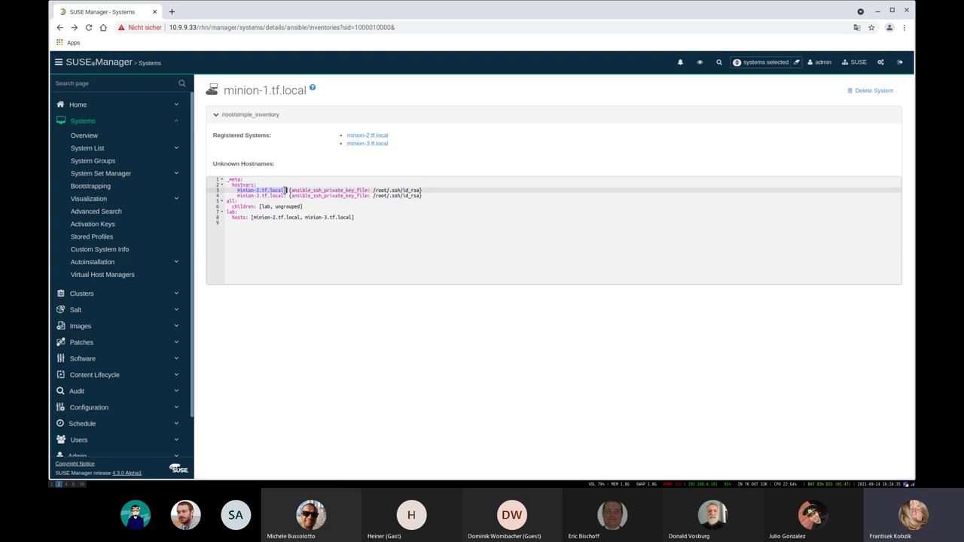
# Copy the host name minion-2.tf.local from the inventory's hostvars and enter it as the host in the bootstrapping form
pyautogui.click(284, 191)
pyautogui.moveTo(291, 191); pyautogui.dragTo(387, 190)
pyautogui.moveTo(237, 191); pyautogui.dragTo(284, 190)
pyautogui.hotkey('ctrl', 'c')
pyautogui.click(91, 186)
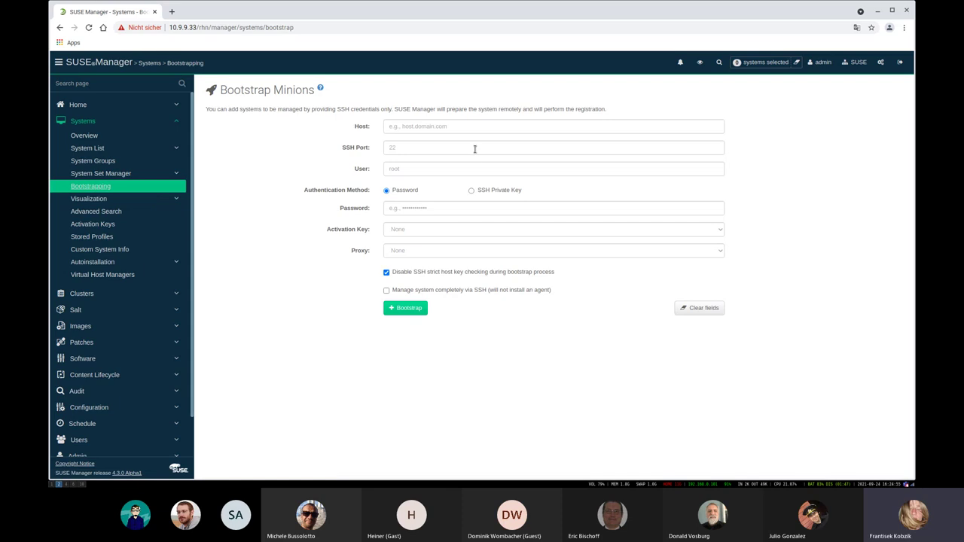
pyautogui.click(456, 127)
pyautogui.hotkey('ctrl', 'v')
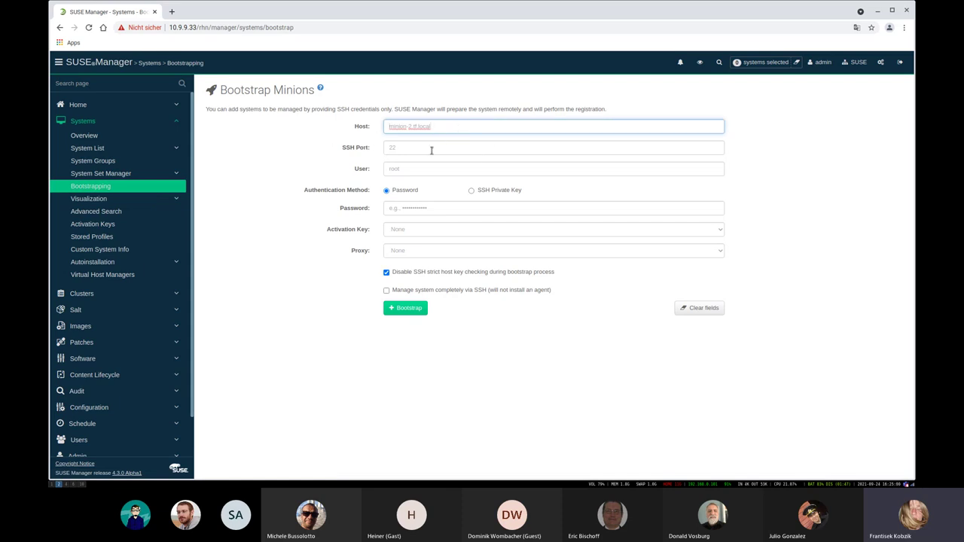
# Set the bootstrapping authentication method to SSH Private Key
pyautogui.click(382, 189)
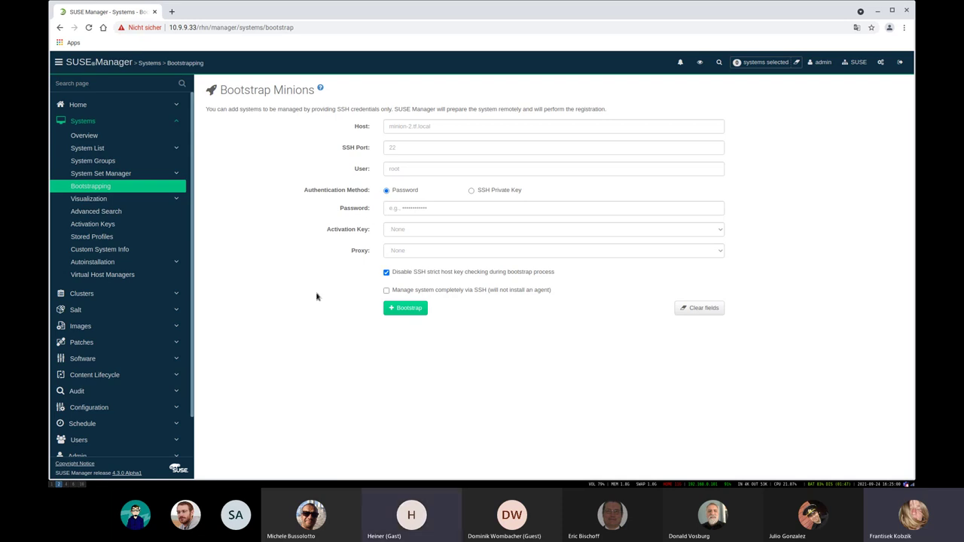
pyautogui.hotkey('ctrl', 'a')
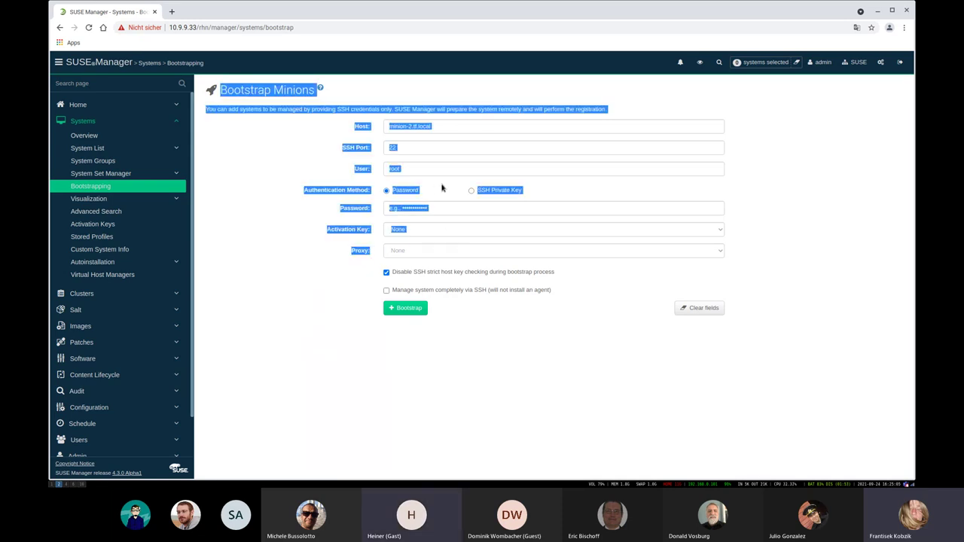
pyautogui.click(471, 192)
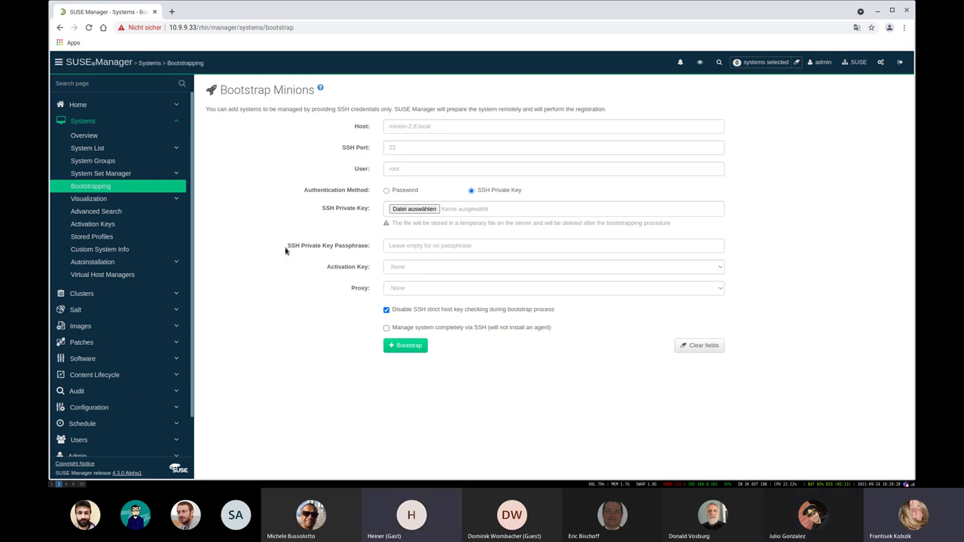
# Switch to the Teams meeting, leave the microphone muted after speaking, and open the meeting chat
pyautogui.press('super+1')
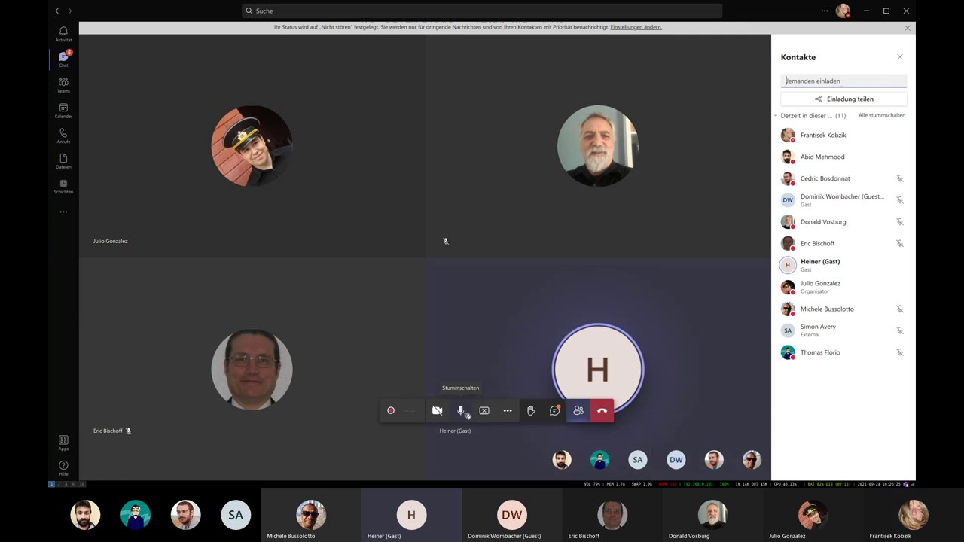
pyautogui.click(462, 411)
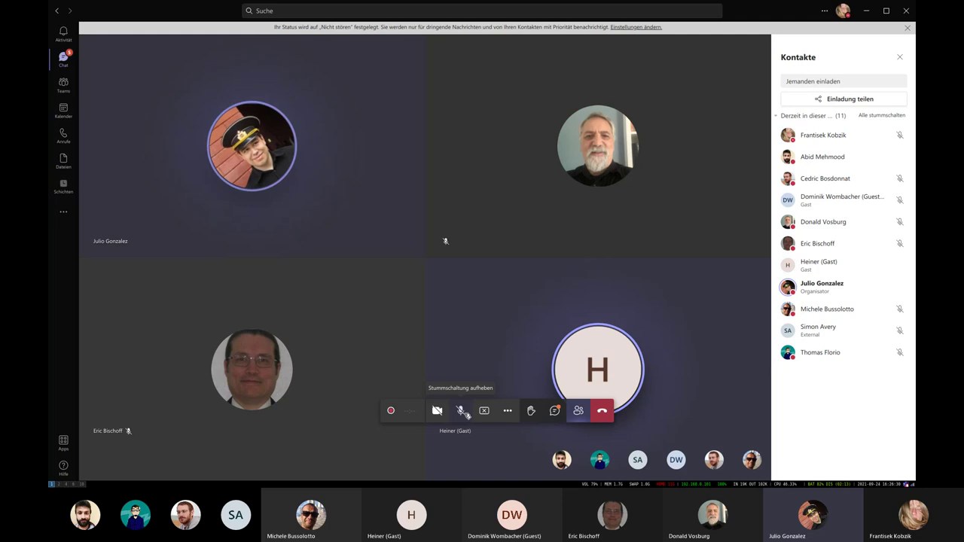
pyautogui.click(462, 411)
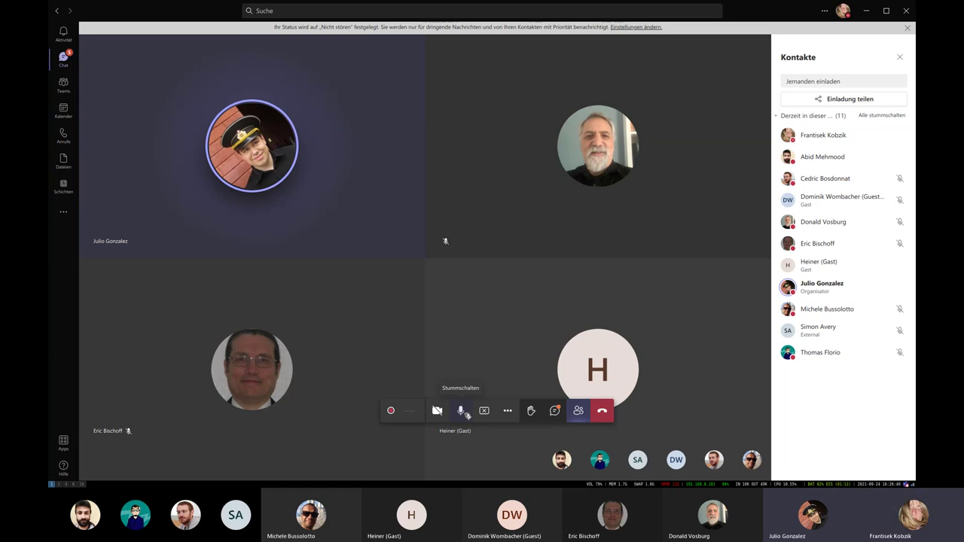
pyautogui.click(462, 411)
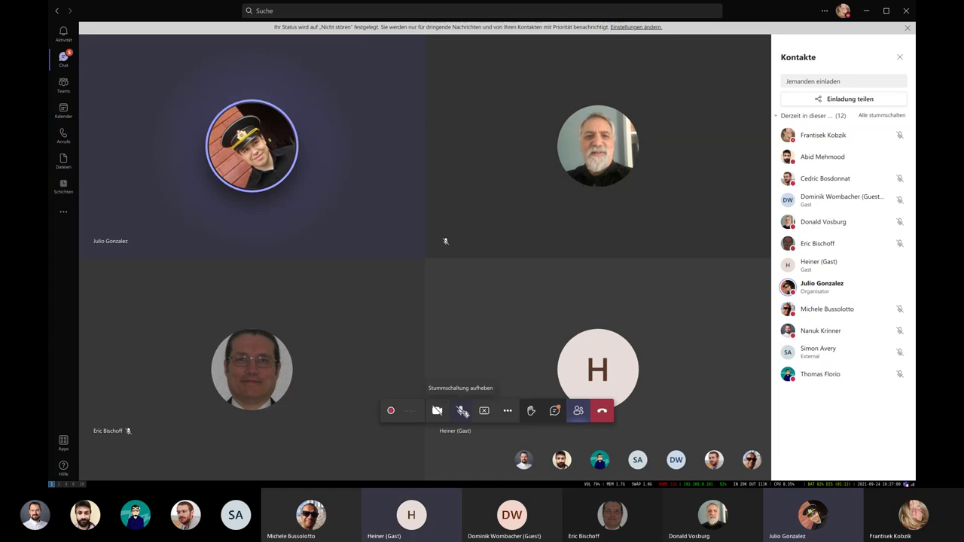
pyautogui.click(555, 412)
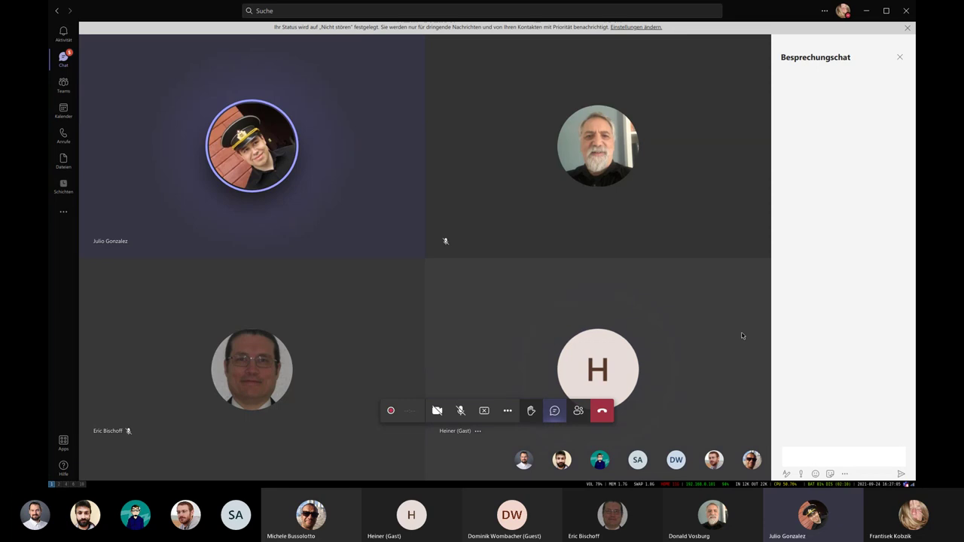